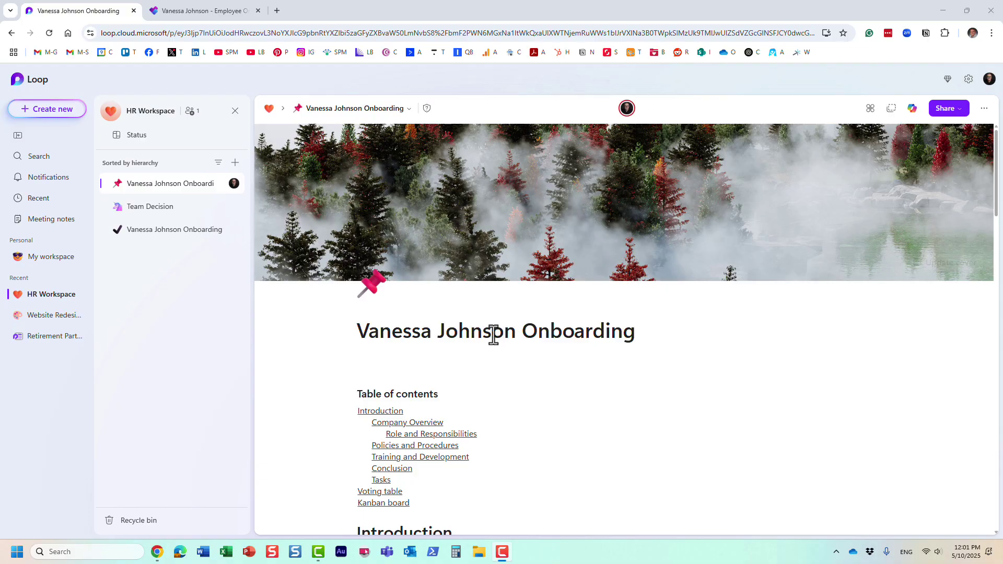
Scroll through the onboarding page, then back up to Conclusion and the empty line above Tasks
{"action": "scroll", "coordinate": [489, 334], "scroll_direction": "down", "scroll_amount": 1}
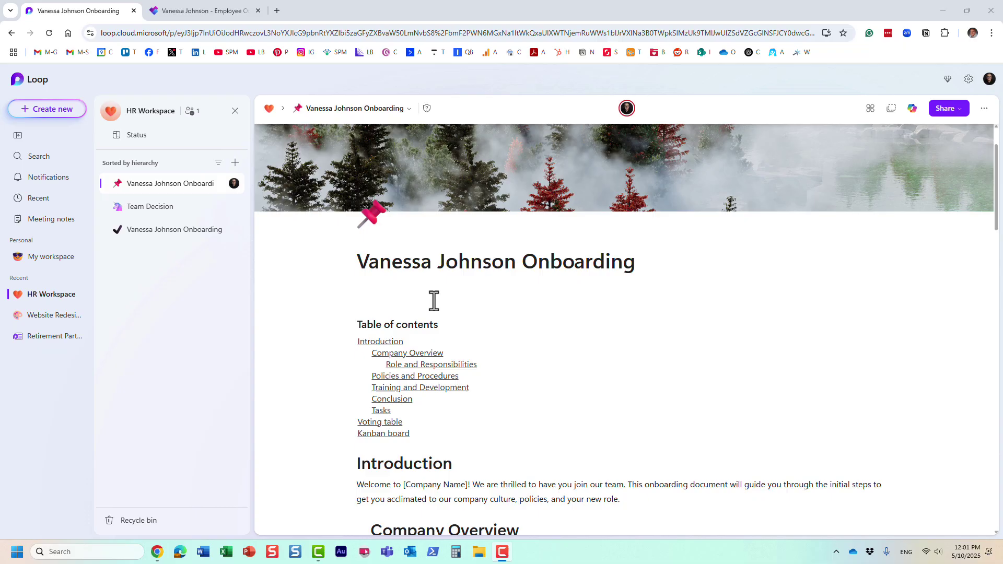
{"action": "scroll", "coordinate": [434, 300], "scroll_direction": "down", "scroll_amount": 3}
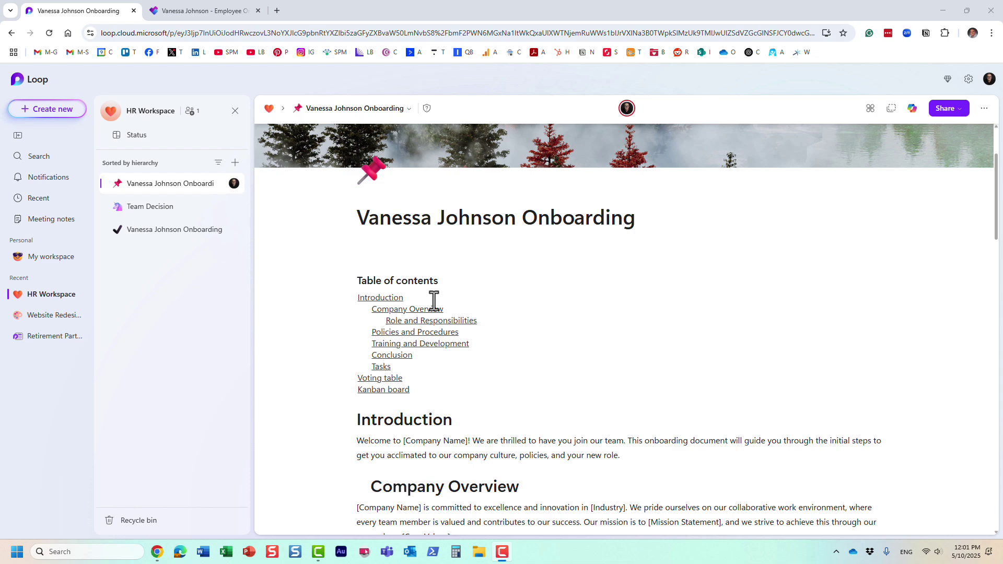
{"action": "scroll", "coordinate": [440, 299], "scroll_direction": "up", "scroll_amount": 4}
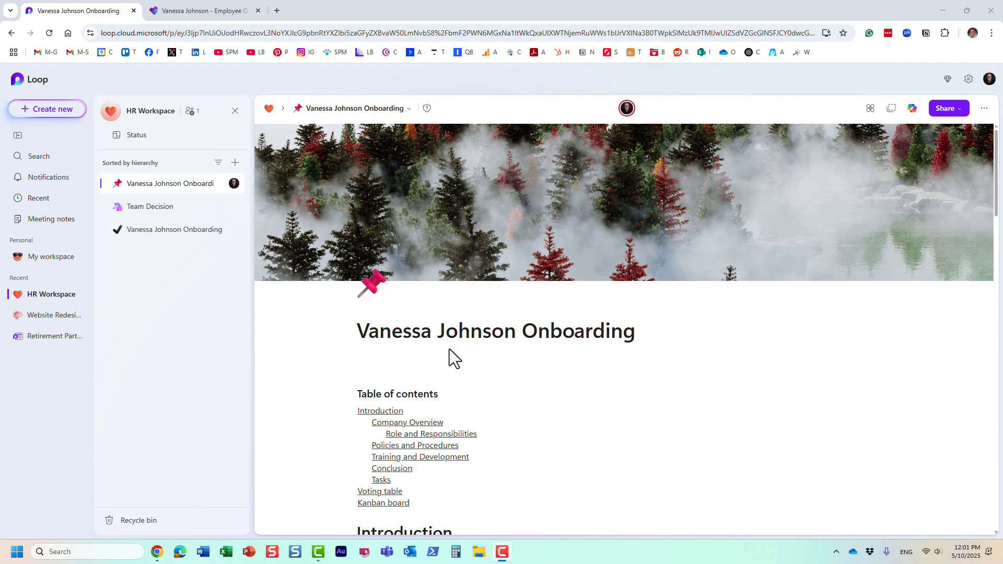
{"action": "scroll", "coordinate": [450, 353], "scroll_direction": "down", "scroll_amount": 2}
{"action": "scroll", "coordinate": [449, 353], "scroll_direction": "down", "scroll_amount": 7}
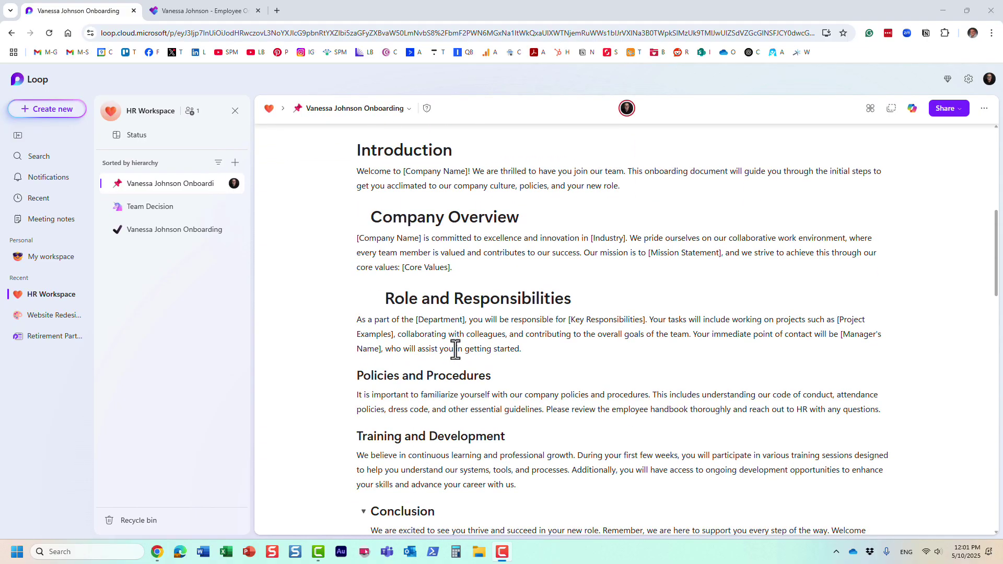
{"action": "scroll", "coordinate": [456, 349], "scroll_direction": "down", "scroll_amount": 7}
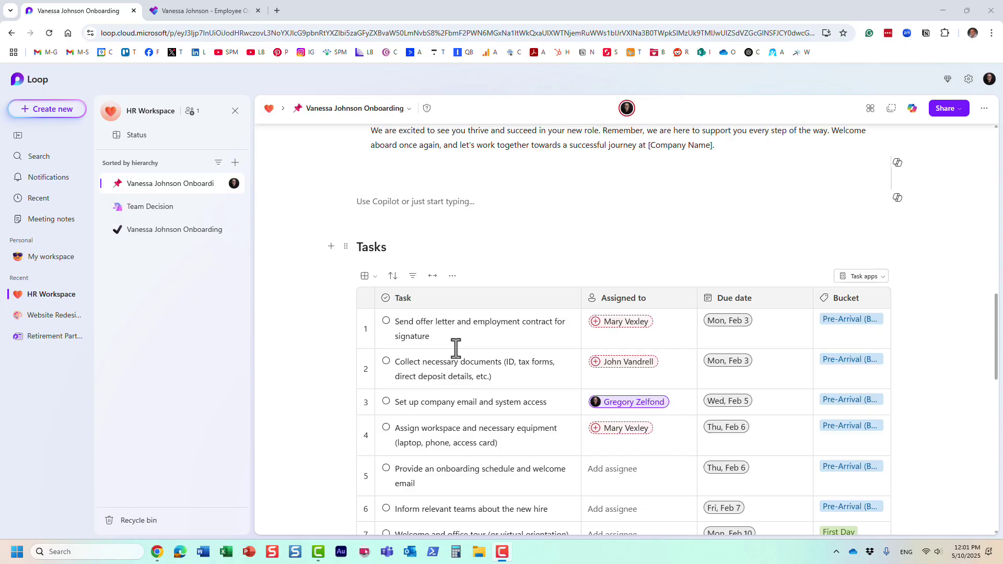
{"action": "scroll", "coordinate": [455, 349], "scroll_direction": "down", "scroll_amount": 5}
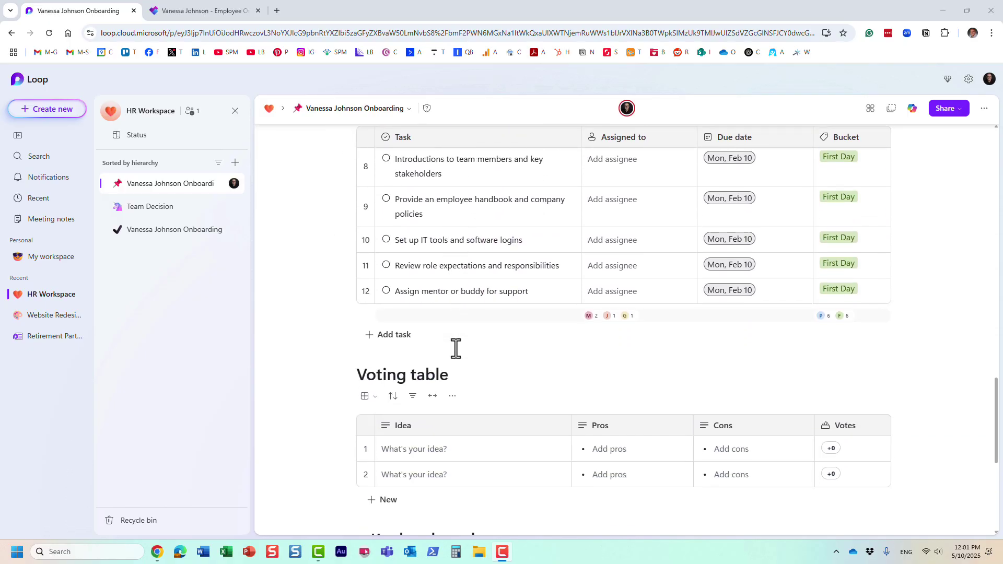
{"action": "scroll", "coordinate": [455, 349], "scroll_direction": "down", "scroll_amount": 2}
{"action": "scroll", "coordinate": [477, 350], "scroll_direction": "up", "scroll_amount": 6}
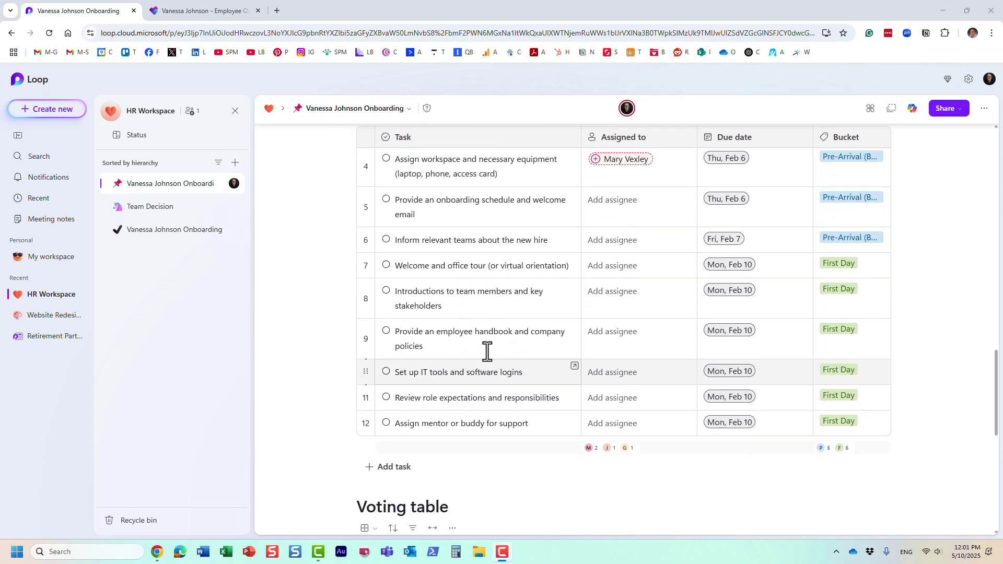
{"action": "scroll", "coordinate": [492, 355], "scroll_direction": "up", "scroll_amount": 6}
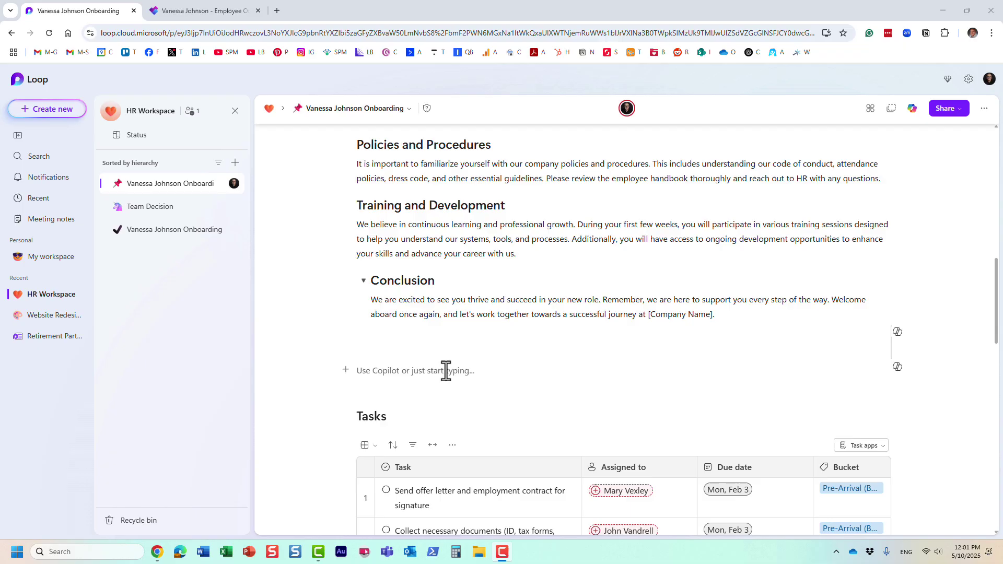
Copy the Employee Onboarding plan's link from Planner's title menu and return to the Loop page
{"action": "left_click", "coordinate": [212, 9]}
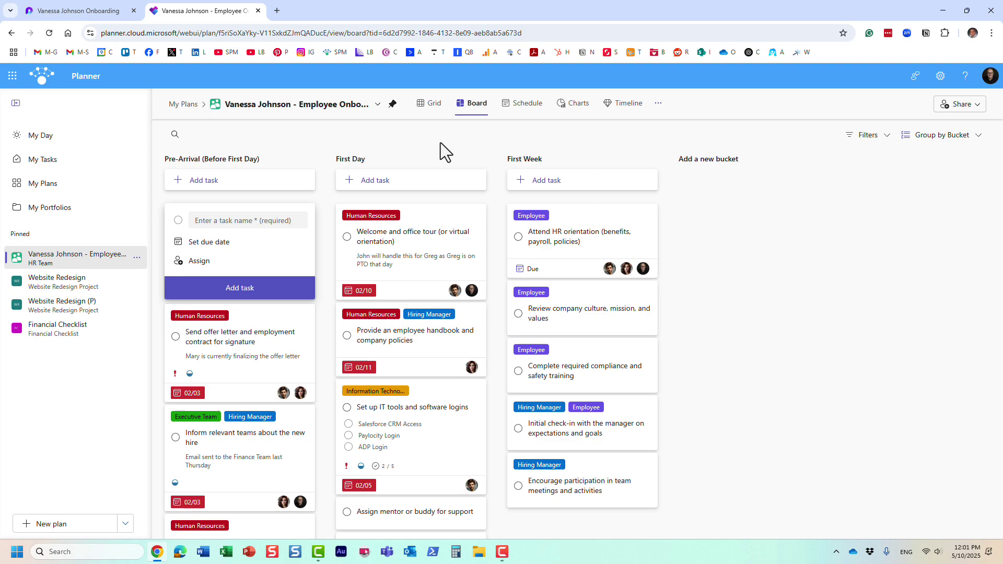
{"action": "left_click", "coordinate": [83, 13]}
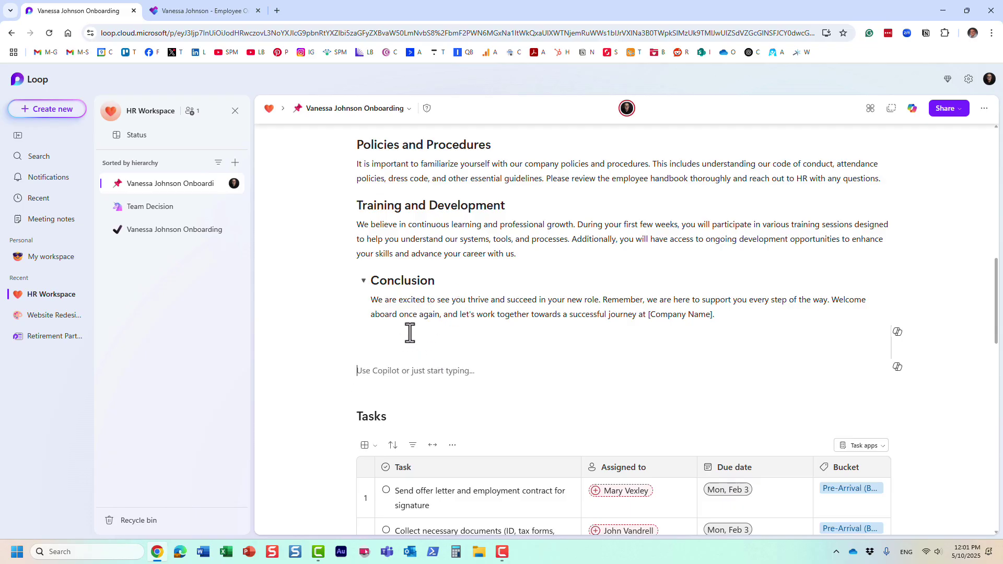
{"action": "left_click", "coordinate": [219, 11]}
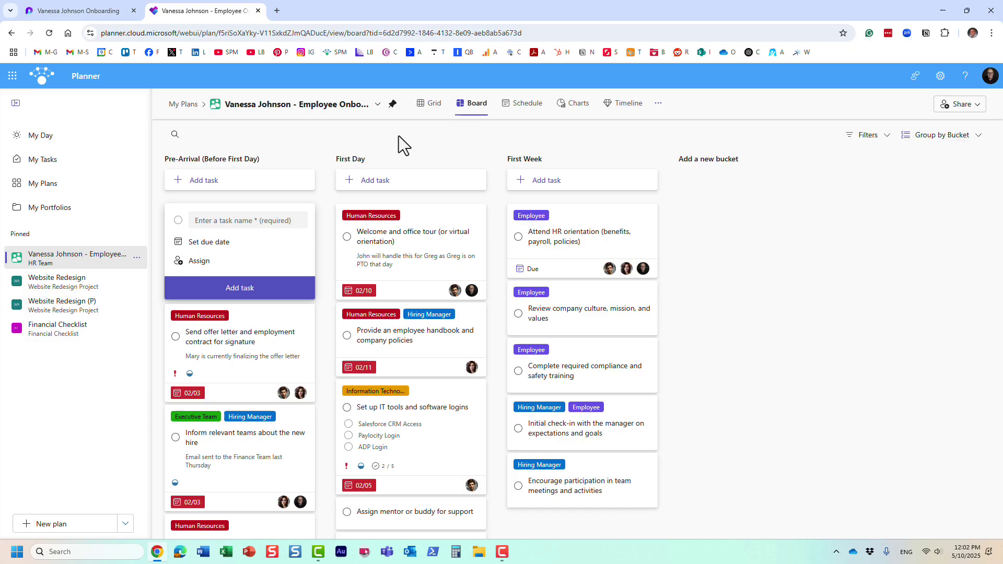
{"action": "left_click", "coordinate": [378, 105]}
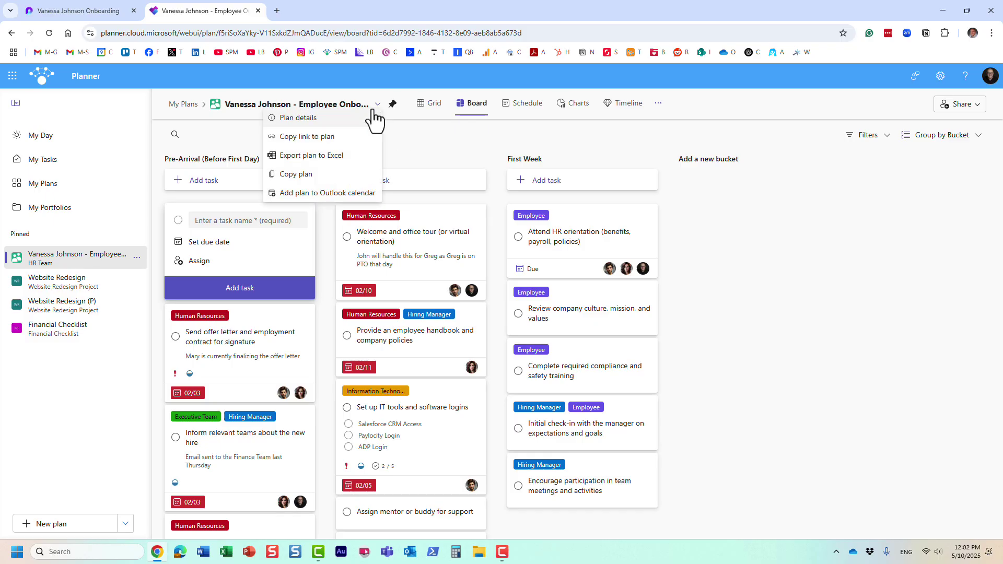
{"action": "left_click", "coordinate": [312, 137]}
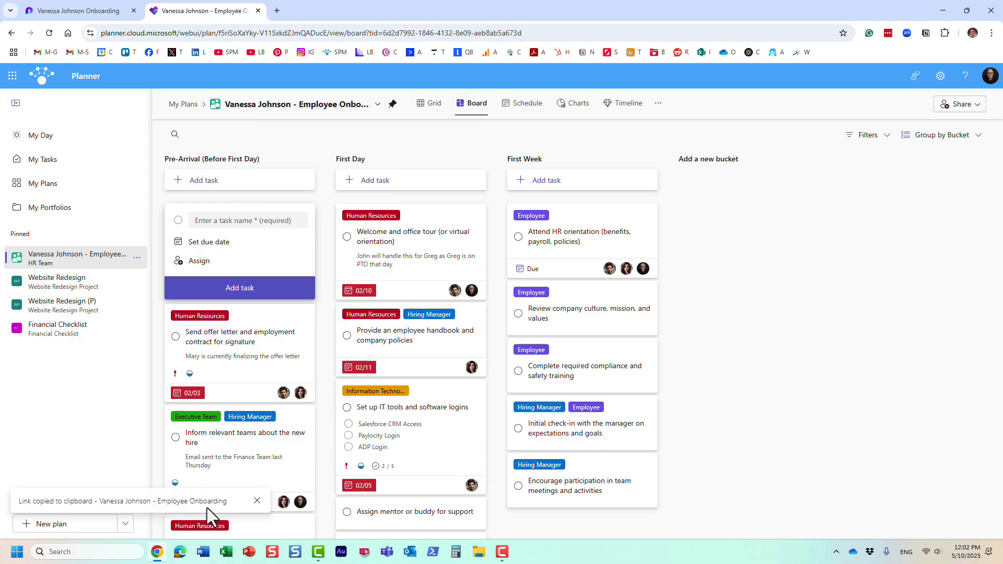
{"action": "left_click", "coordinate": [95, 12]}
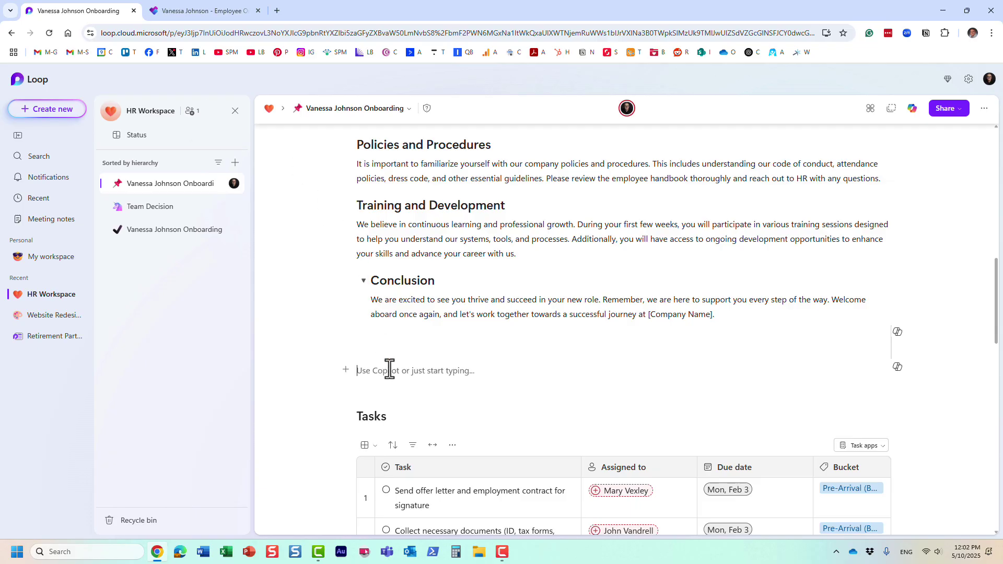
Paste the plan link below Conclusion so it unfurls into a live Planner board
{"action": "key", "text": "ctrl+v"}
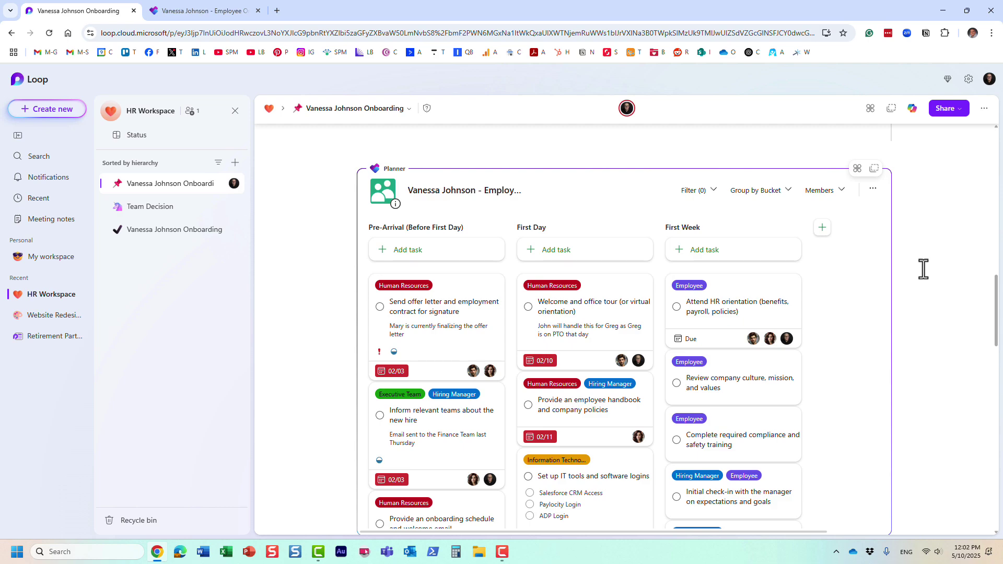
{"action": "scroll", "coordinate": [920, 269], "scroll_direction": "down", "scroll_amount": 2}
{"action": "scroll", "coordinate": [897, 293], "scroll_direction": "up", "scroll_amount": 2}
{"action": "scroll", "coordinate": [660, 334], "scroll_direction": "down", "scroll_amount": 1}
{"action": "scroll", "coordinate": [672, 351], "scroll_direction": "down", "scroll_amount": 1}
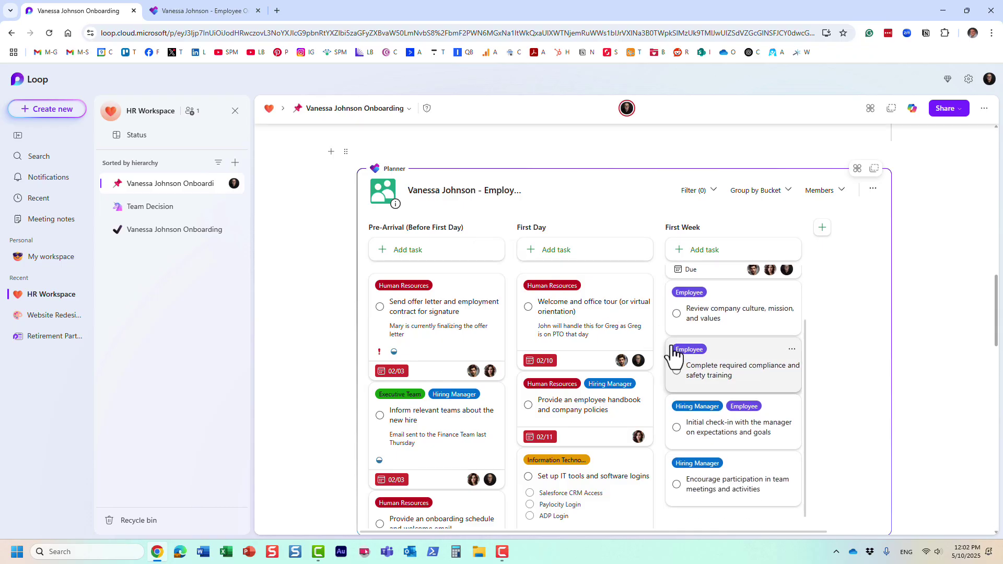
{"action": "scroll", "coordinate": [694, 359], "scroll_direction": "up", "scroll_amount": 4}
{"action": "scroll", "coordinate": [690, 348], "scroll_direction": "down", "scroll_amount": 1}
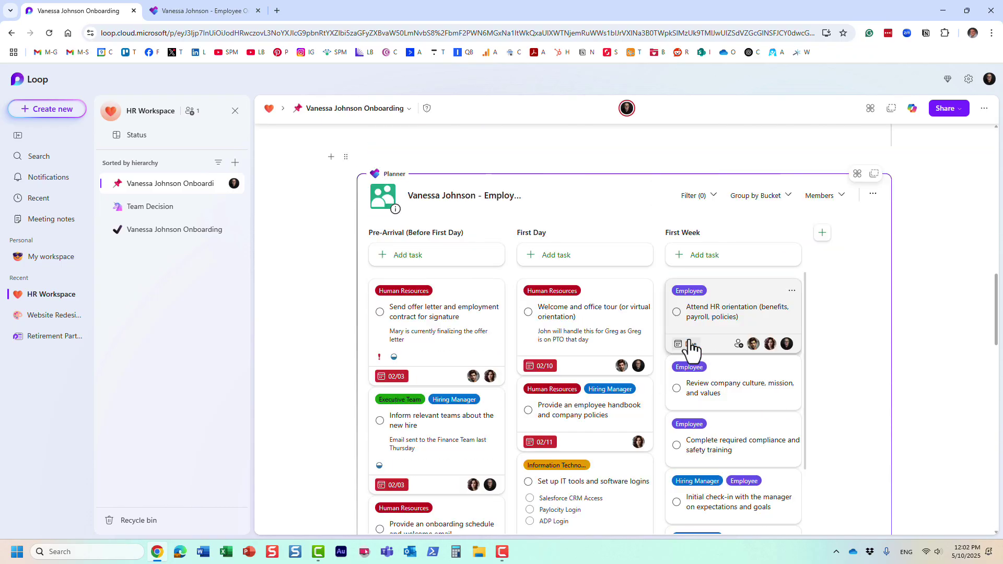
{"action": "scroll", "coordinate": [689, 347], "scroll_direction": "up", "scroll_amount": 1}
Collapse the labels to colour bars, view and close Attend HR orientation's details, then expand the labels
{"action": "left_click", "coordinate": [689, 338]}
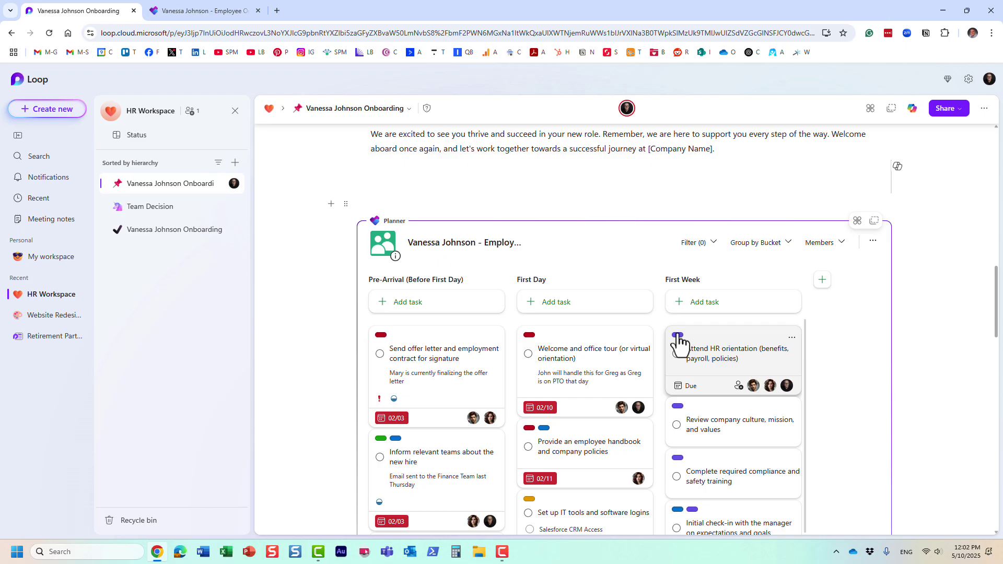
{"action": "left_click", "coordinate": [685, 346]}
{"action": "left_click", "coordinate": [790, 262]}
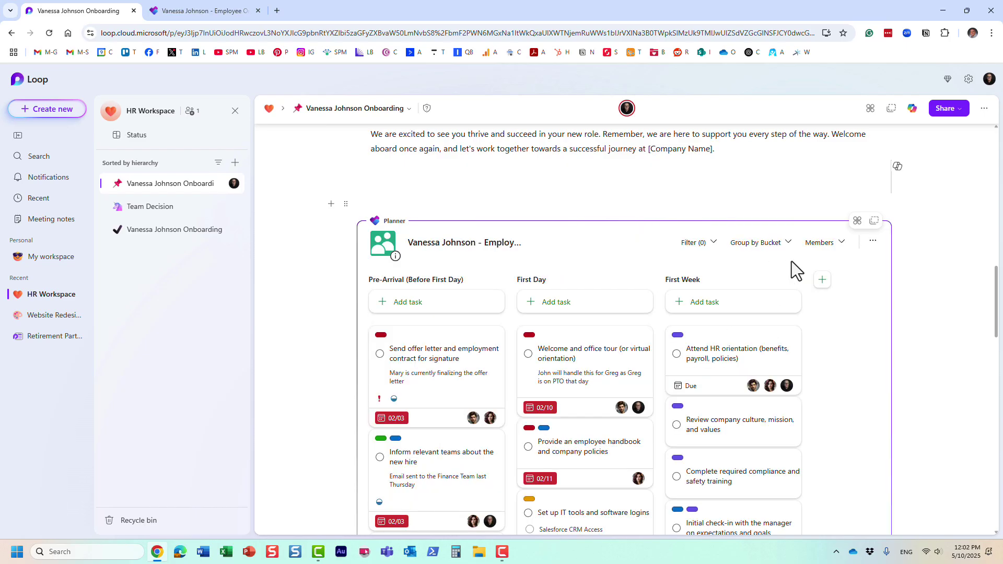
{"action": "left_click", "coordinate": [677, 336]}
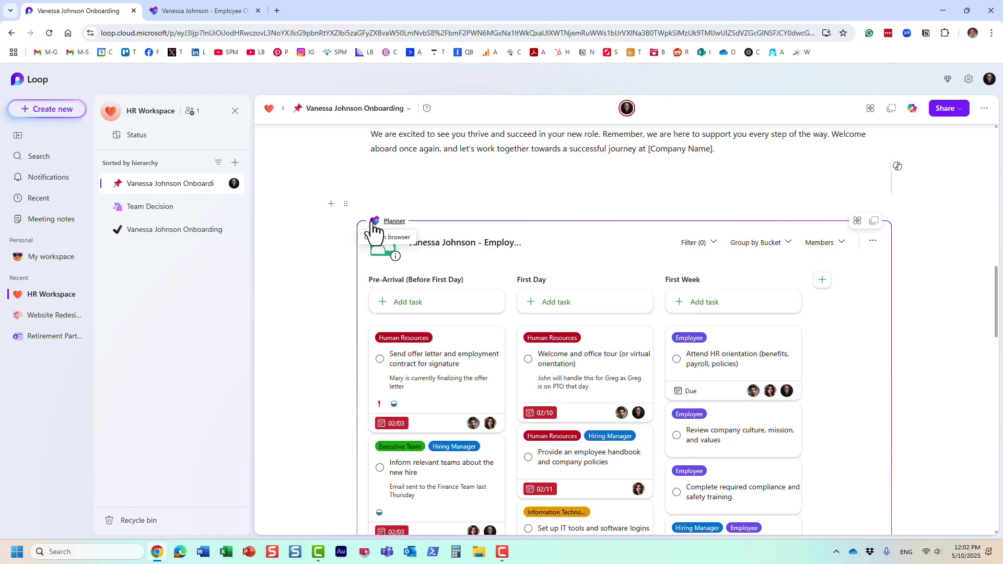
Delete the pasted Planner board from the page, briefly checking the plan in Planner
{"action": "left_click", "coordinate": [346, 204]}
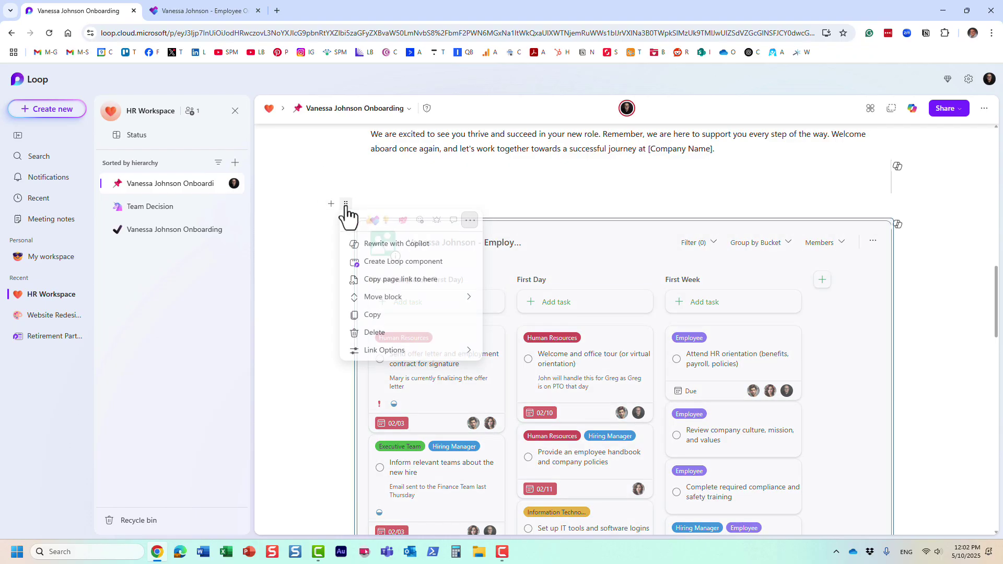
{"action": "left_click", "coordinate": [375, 334]}
{"action": "left_click", "coordinate": [198, 11]}
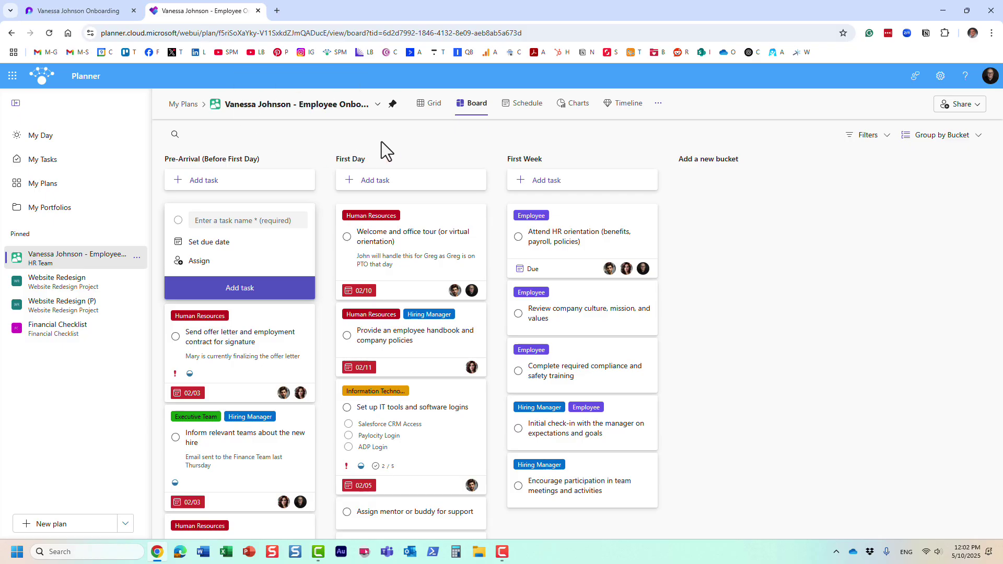
{"action": "left_click", "coordinate": [94, 17]}
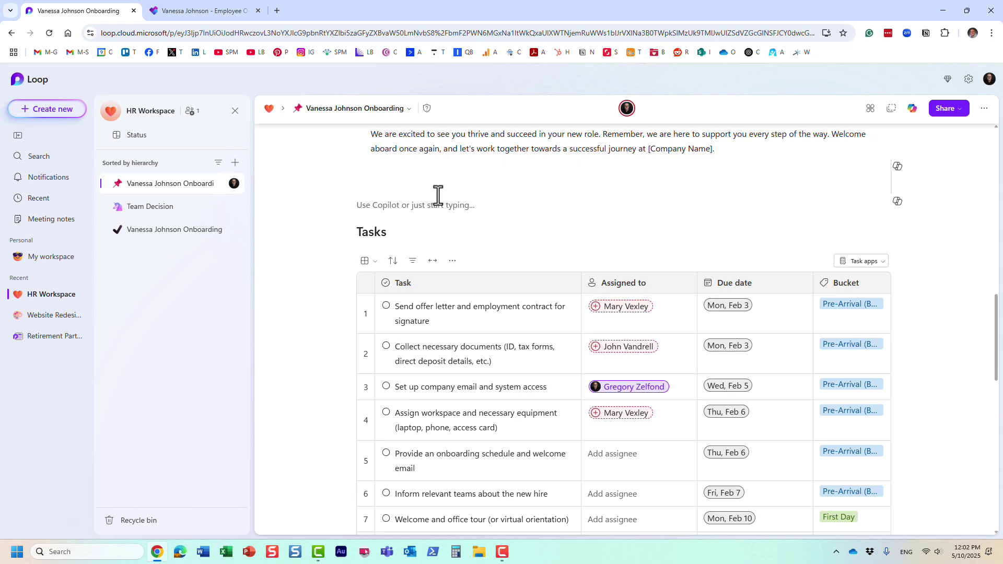
Browse the / insert menu, dismiss it, then type /pl to filter to Planner
{"action": "type", "text": "/"}
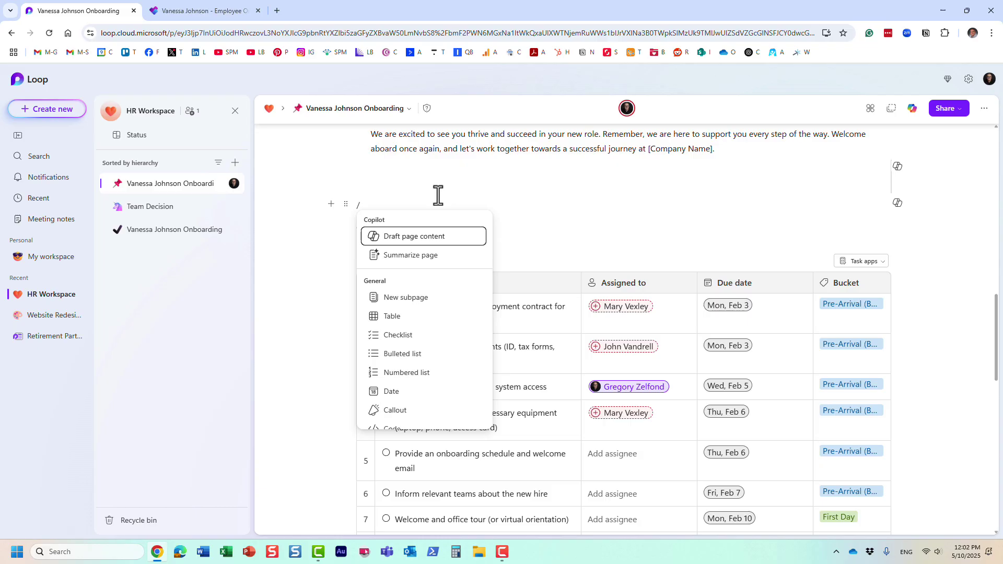
{"action": "scroll", "coordinate": [442, 347], "scroll_direction": "down", "scroll_amount": 2}
{"action": "scroll", "coordinate": [440, 340], "scroll_direction": "down", "scroll_amount": 8}
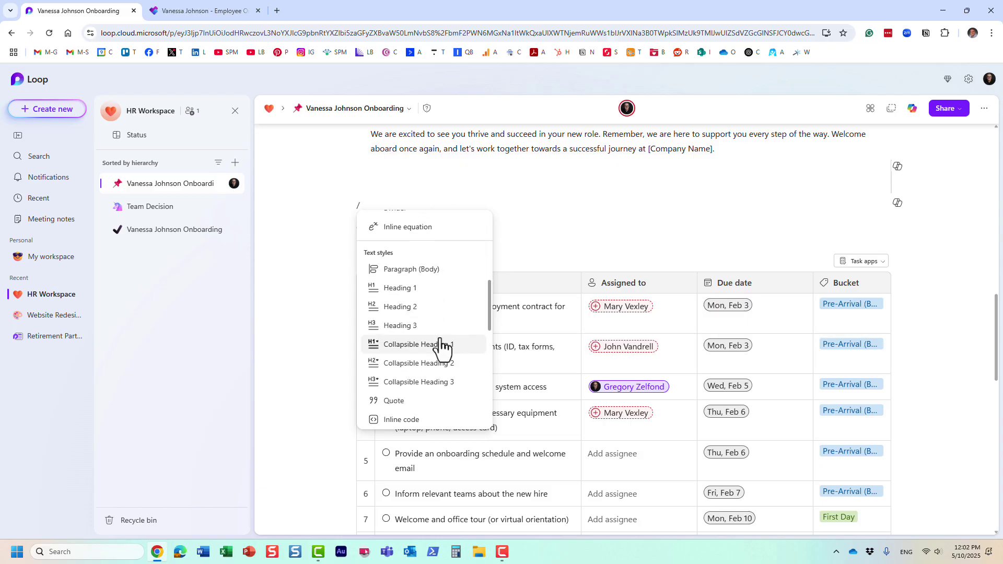
{"action": "scroll", "coordinate": [440, 340], "scroll_direction": "down", "scroll_amount": 4}
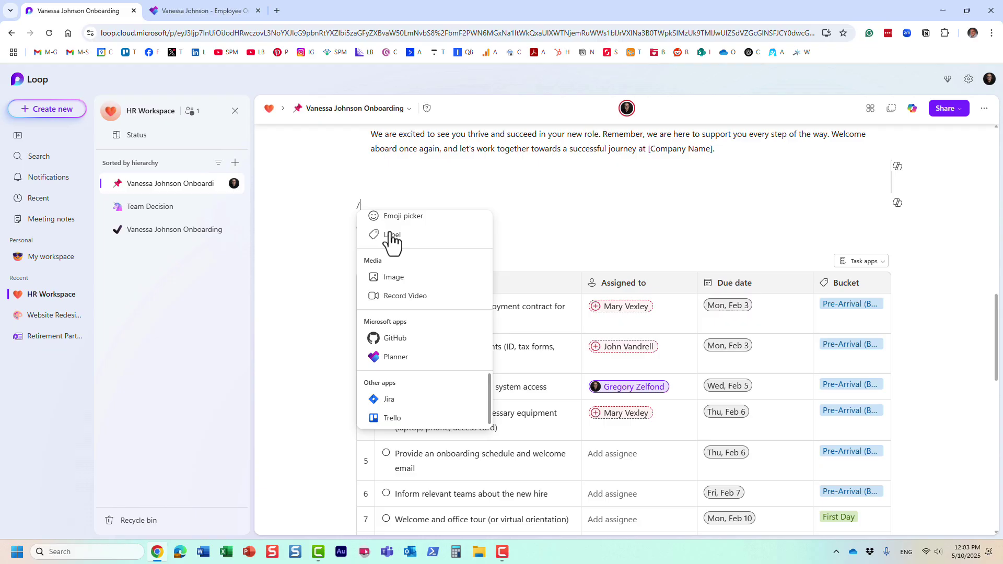
{"action": "left_click", "coordinate": [387, 199]}
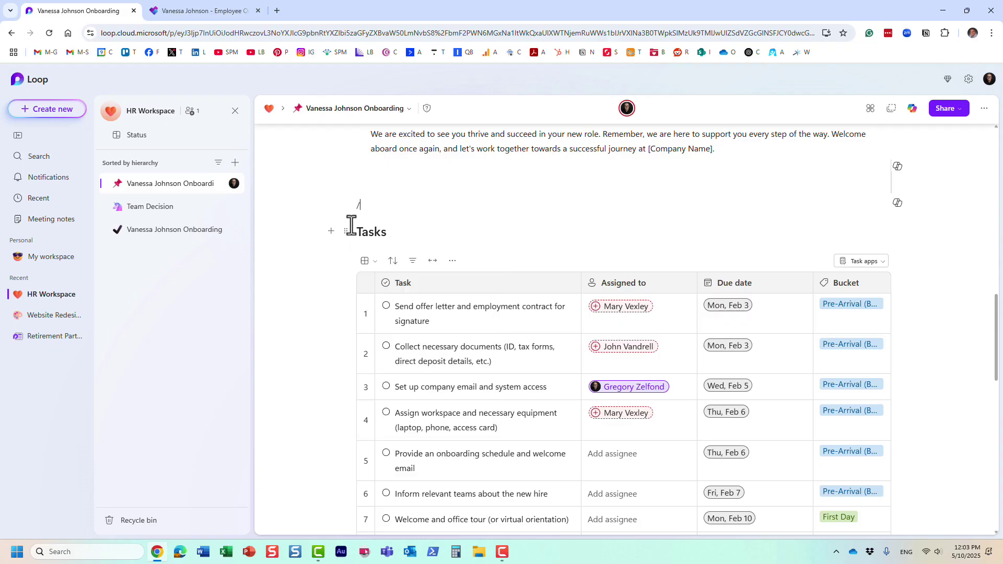
{"action": "type", "text": "pl"}
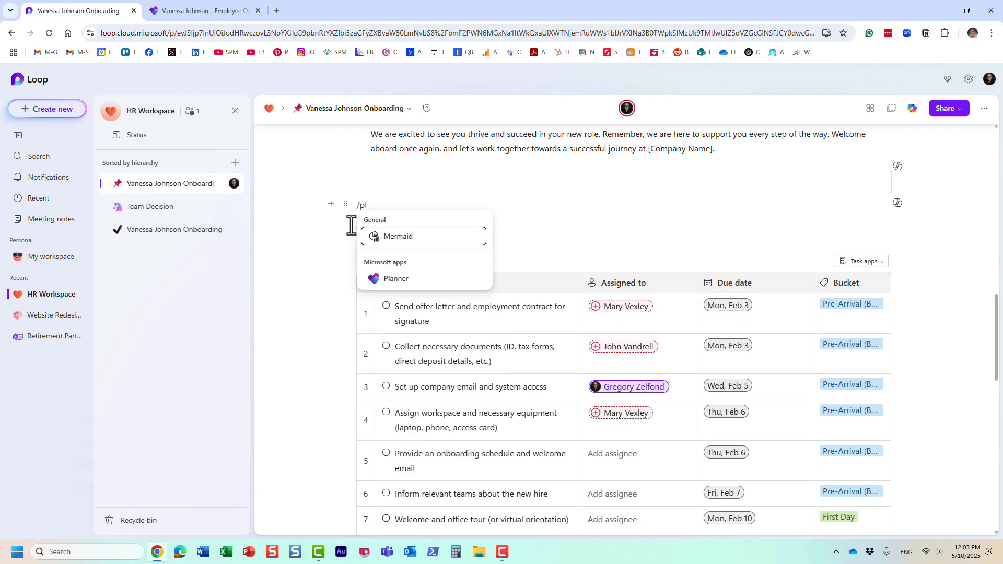
Insert a Planner component with the Employee Onboarding plan chosen from the pinned plans
{"action": "left_click", "coordinate": [409, 285]}
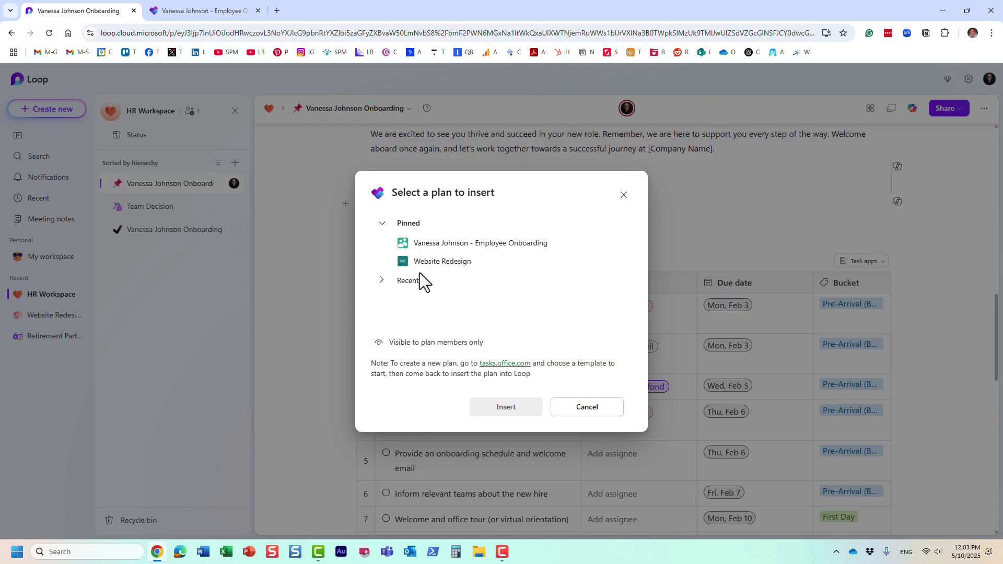
{"action": "left_click", "coordinate": [380, 281]}
{"action": "left_click", "coordinate": [380, 281]}
{"action": "left_click", "coordinate": [452, 248]}
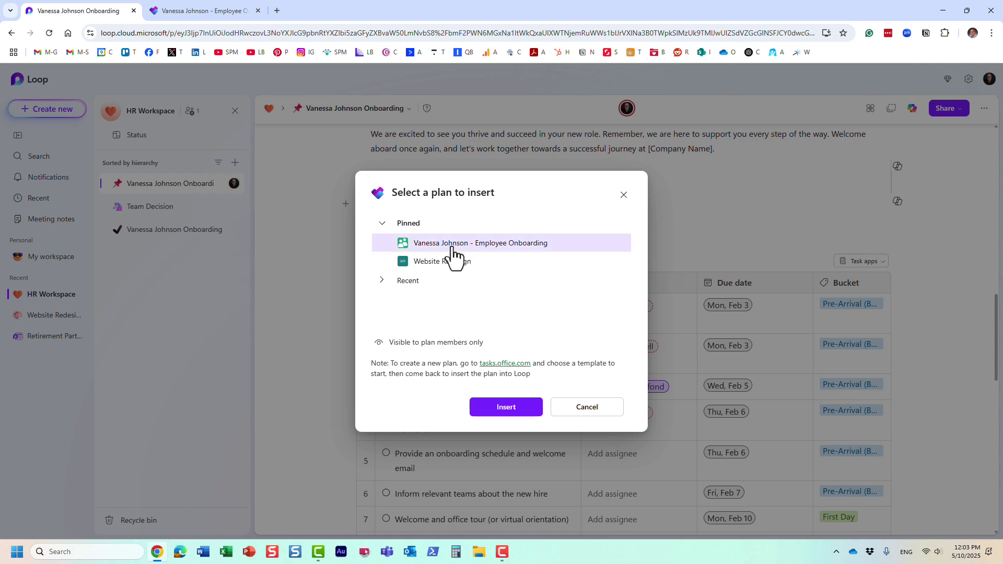
{"action": "left_click", "coordinate": [505, 408]}
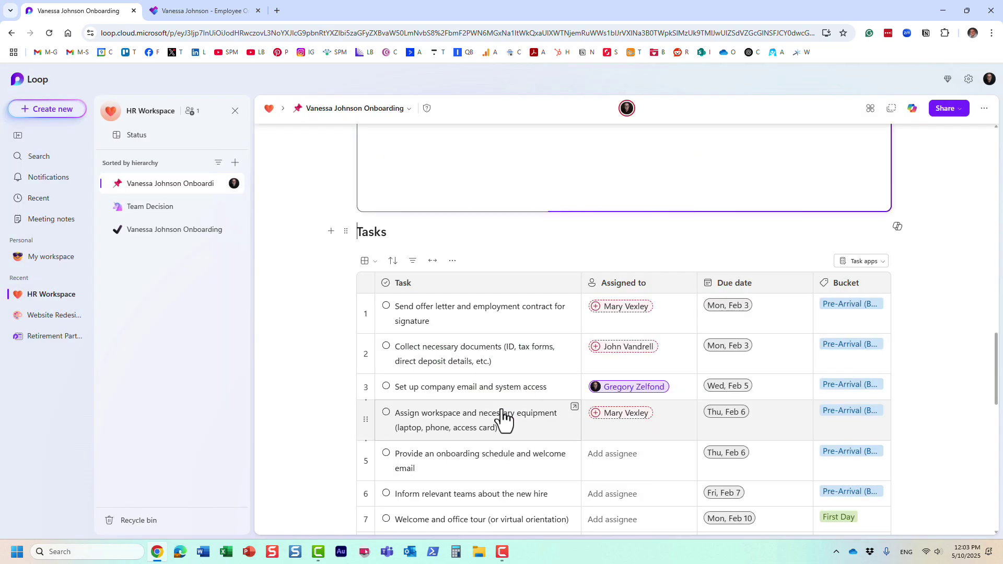
Scroll up to the embedded board, place the cursor above it, and switch to the Planner tab
{"action": "scroll", "coordinate": [605, 359], "scroll_direction": "up", "scroll_amount": 5}
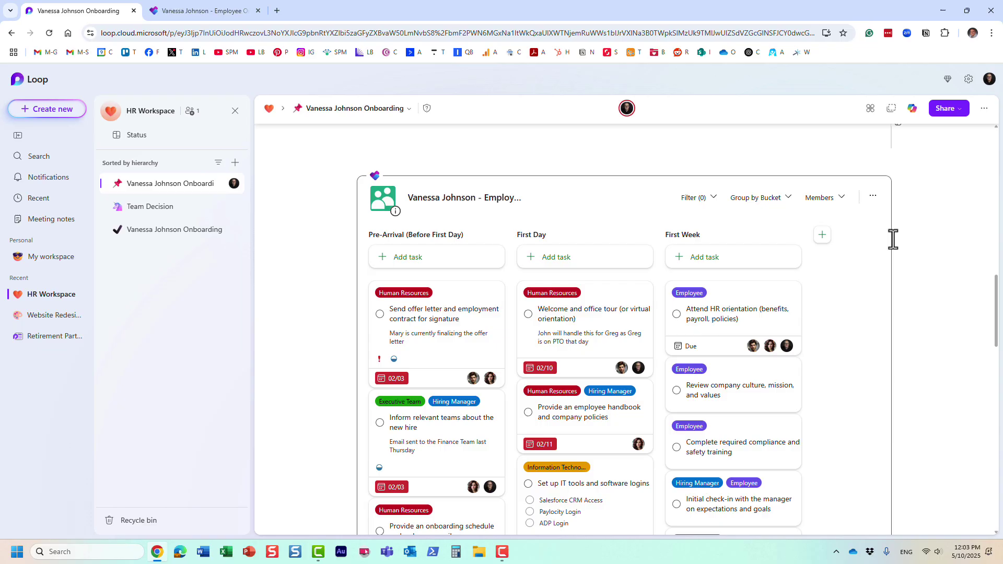
{"action": "left_click", "coordinate": [725, 159]}
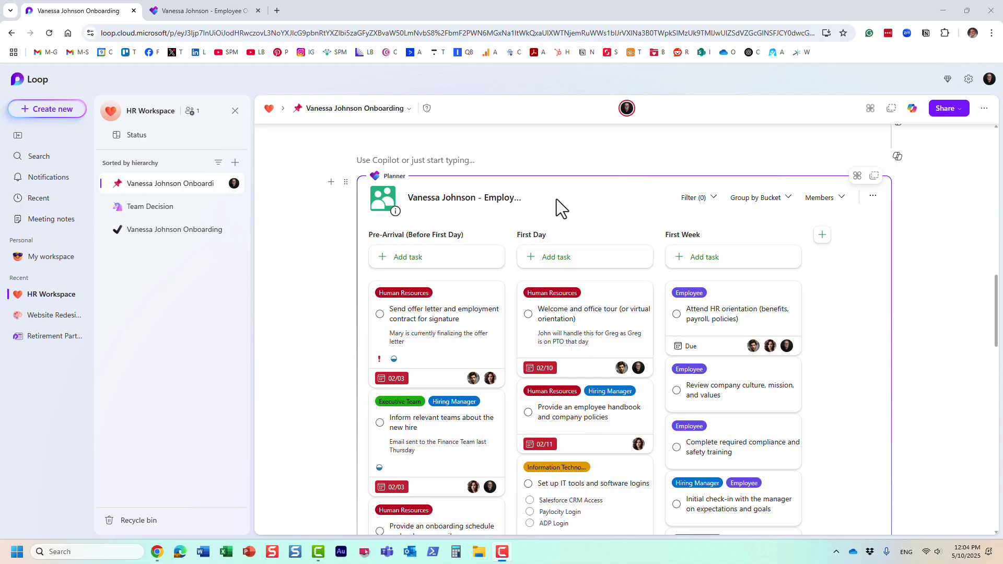
{"action": "left_click", "coordinate": [203, 15]}
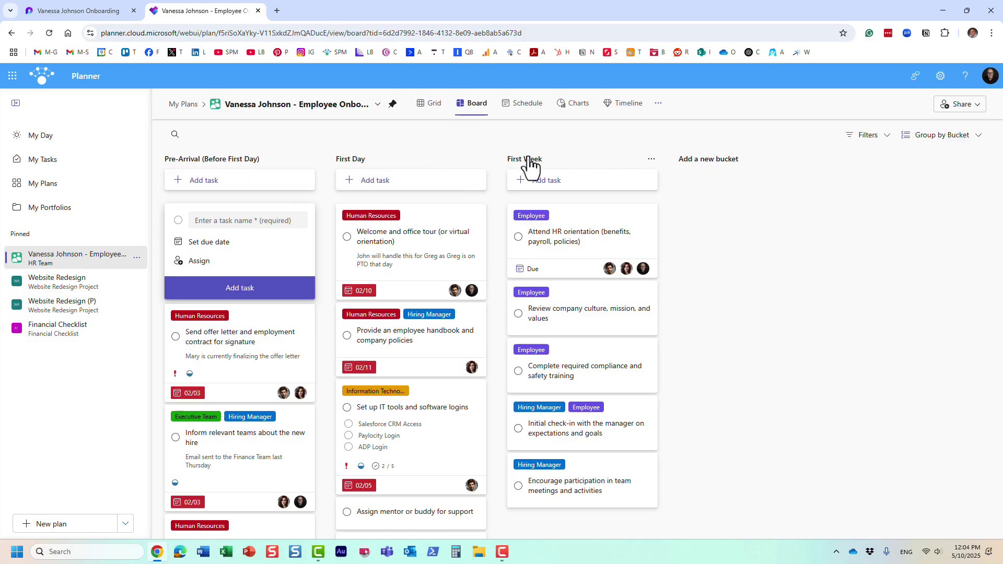
Go back to the Loop onboarding page showing the embedded Pre-Arrival, First Day and First Week buckets
{"action": "left_click", "coordinate": [86, 11]}
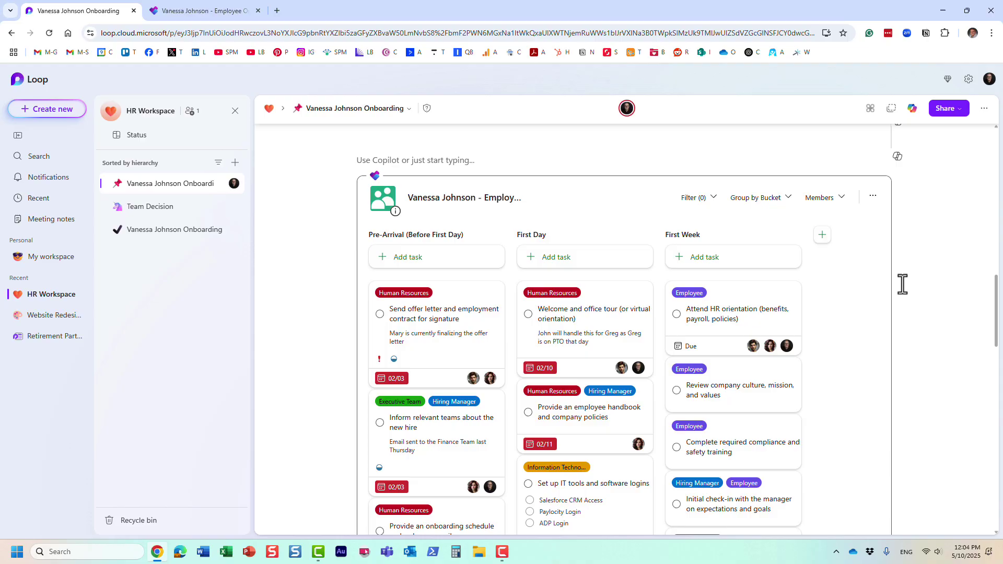
View the plan's members and sharing options, then tick Attend HR orientation complete on the embedded board
{"action": "left_click", "coordinate": [842, 199]}
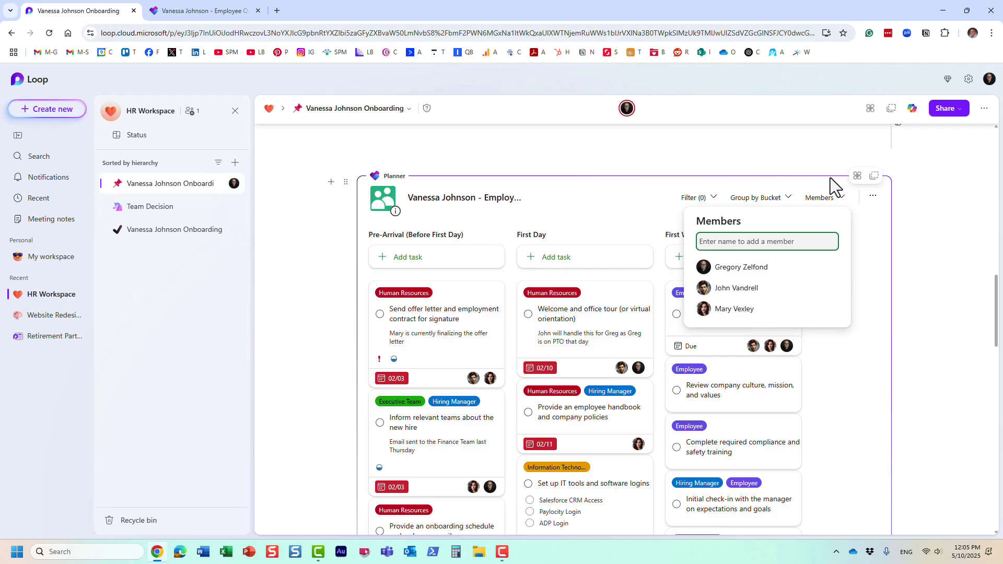
{"action": "left_click", "coordinate": [957, 121]}
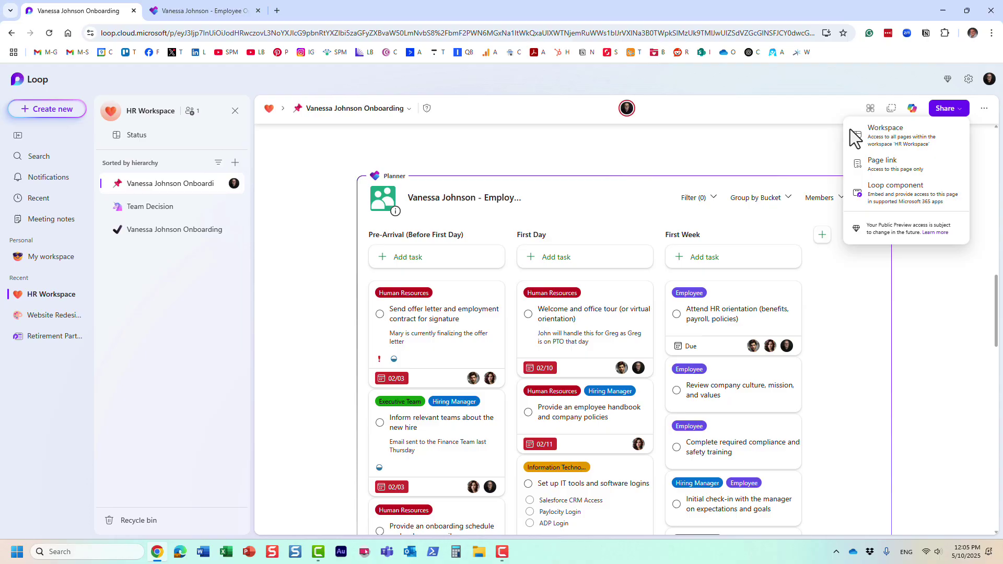
{"action": "left_click", "coordinate": [770, 161]}
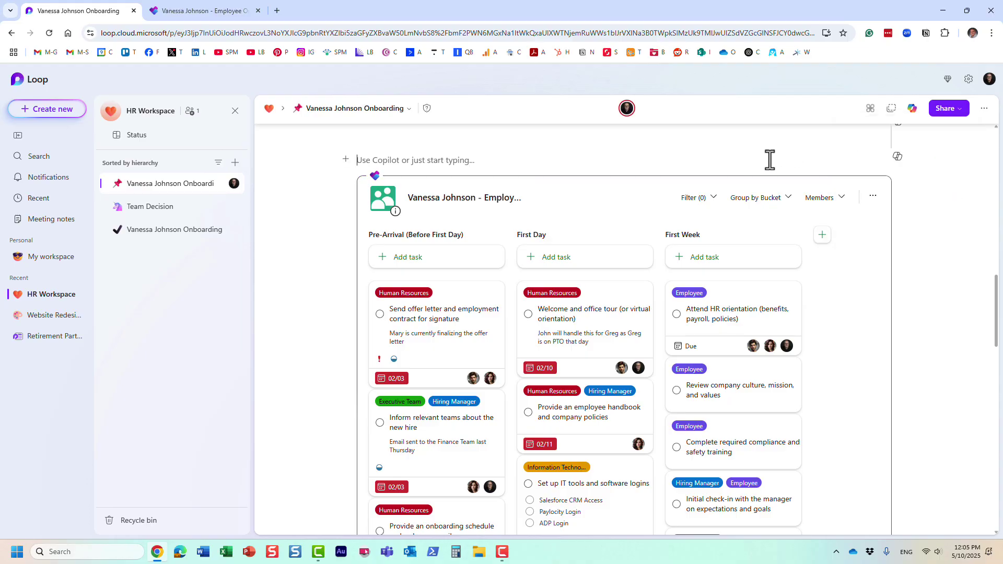
{"action": "left_click", "coordinate": [677, 314]}
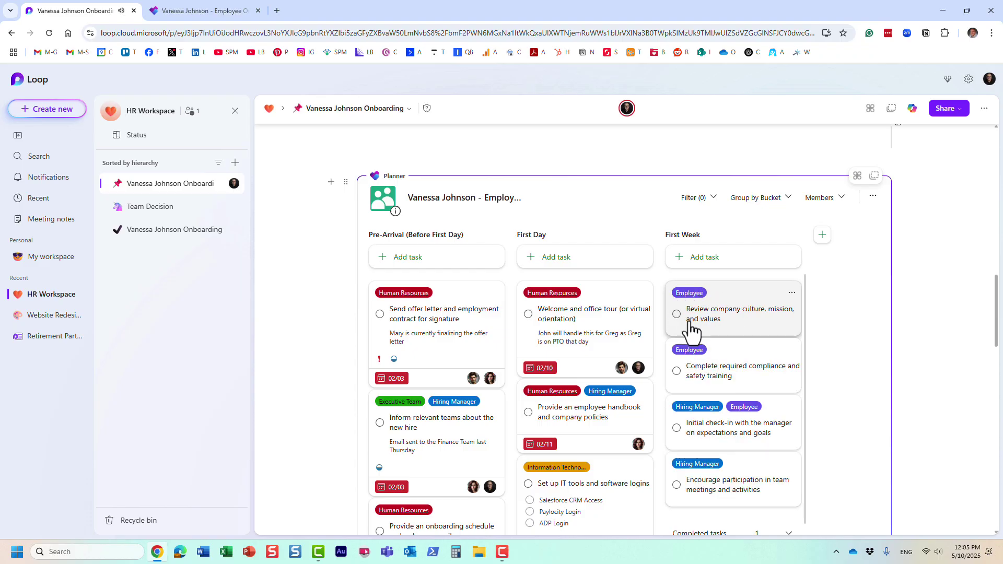
{"action": "left_click", "coordinate": [210, 10]}
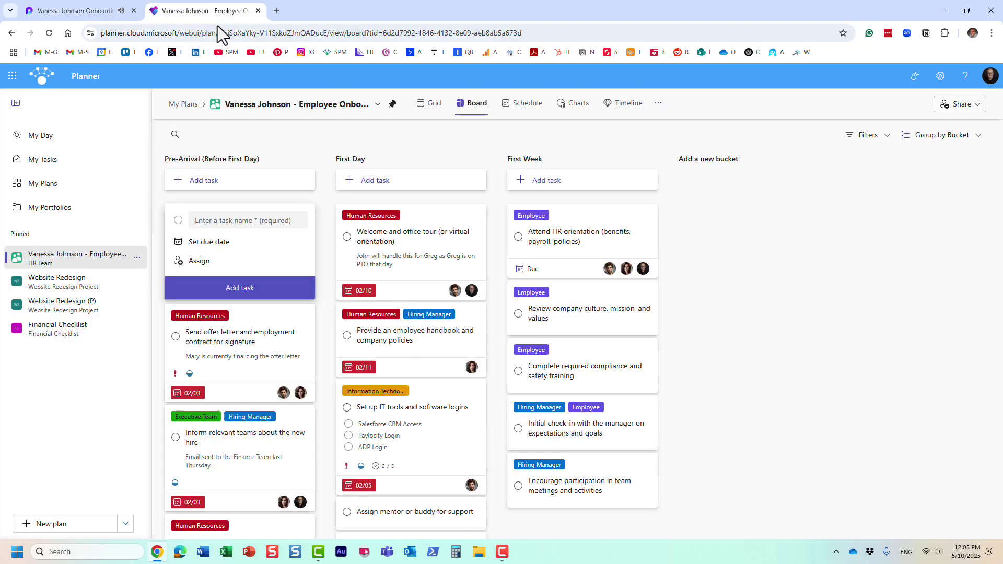
Reload Planner to confirm Attend HR orientation under First Week's completed tasks, then return to Loop
{"action": "left_click", "coordinate": [49, 33]}
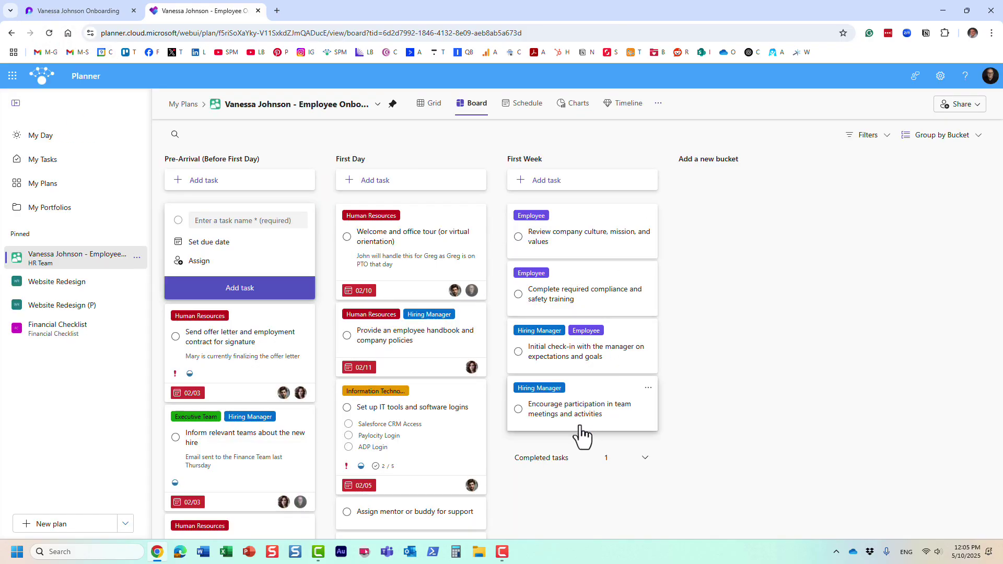
{"action": "left_click", "coordinate": [555, 458]}
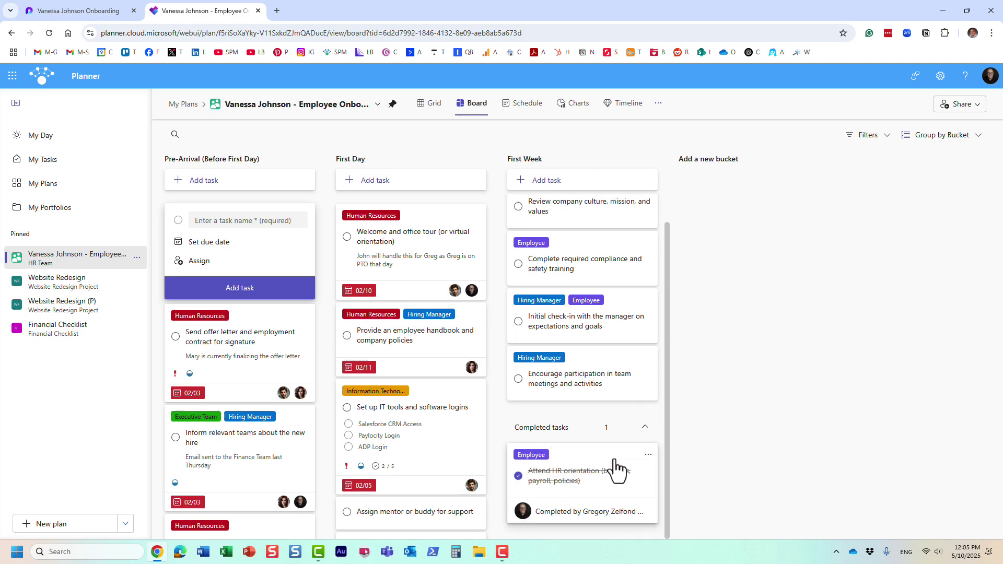
{"action": "scroll", "coordinate": [604, 320], "scroll_direction": "up", "scroll_amount": 1}
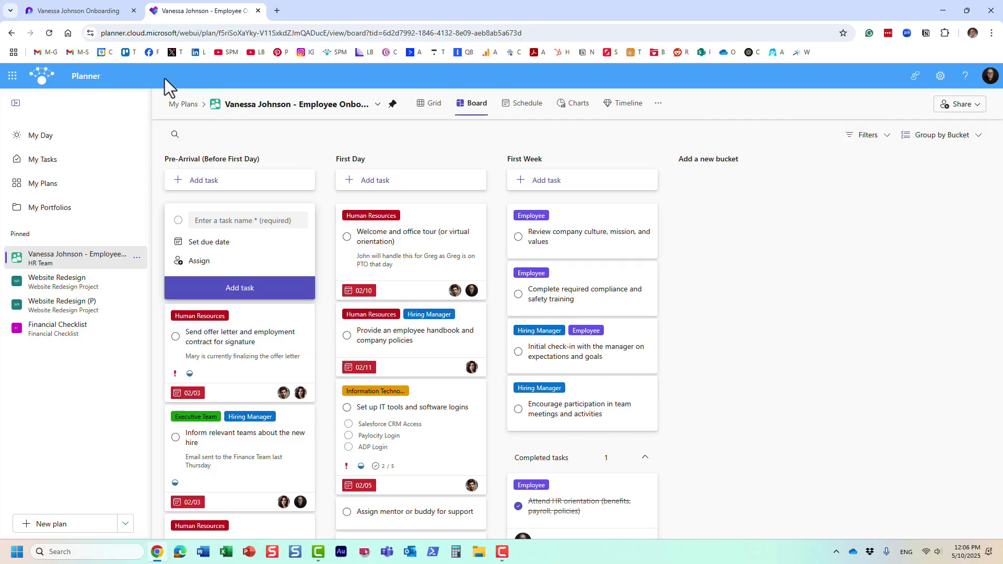
{"action": "left_click", "coordinate": [90, 11]}
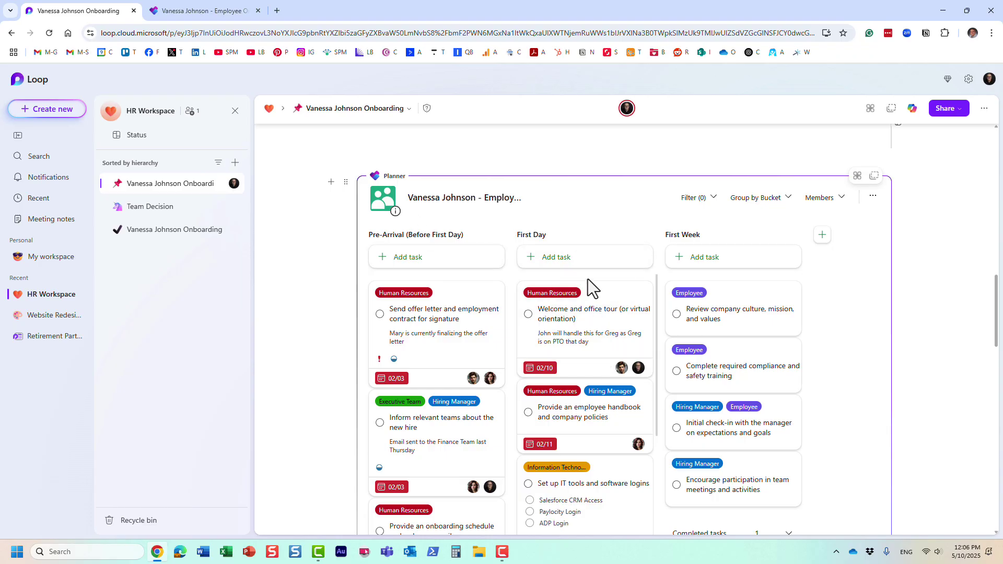
{"action": "scroll", "coordinate": [660, 331], "scroll_direction": "up", "scroll_amount": 2}
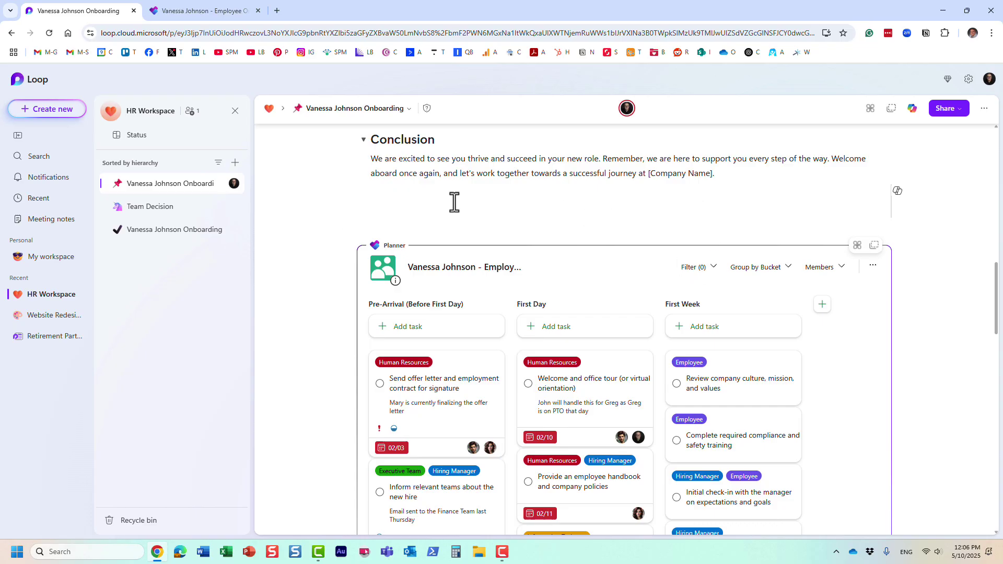
{"action": "scroll", "coordinate": [454, 202], "scroll_direction": "up", "scroll_amount": 3}
{"action": "scroll", "coordinate": [459, 213], "scroll_direction": "down", "scroll_amount": 2}
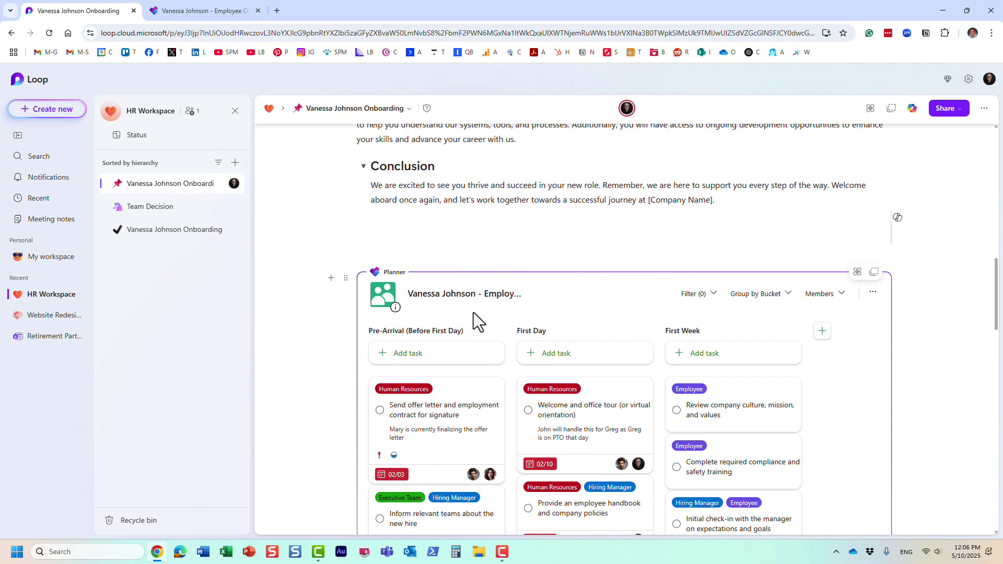
{"action": "scroll", "coordinate": [473, 312], "scroll_direction": "down", "scroll_amount": 6}
{"action": "scroll", "coordinate": [991, 326], "scroll_direction": "down", "scroll_amount": 2}
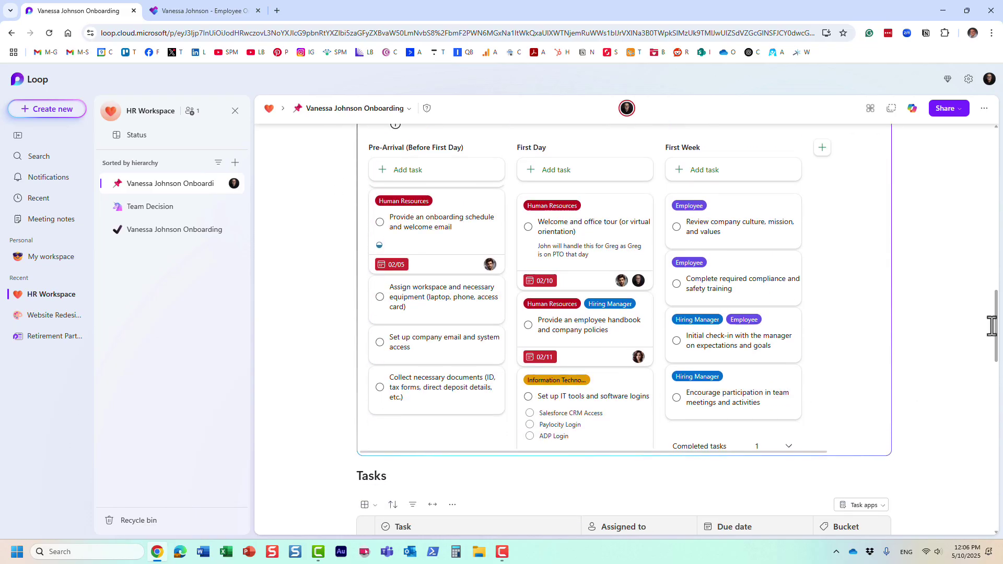
{"action": "mouse_move", "coordinate": [991, 327]}
{"action": "left_mouse_down"}
{"action": "mouse_move", "coordinate": [999, 491]}
{"action": "mouse_move", "coordinate": [985, 277]}
{"action": "mouse_move", "coordinate": [987, 309]}
{"action": "left_mouse_up"}
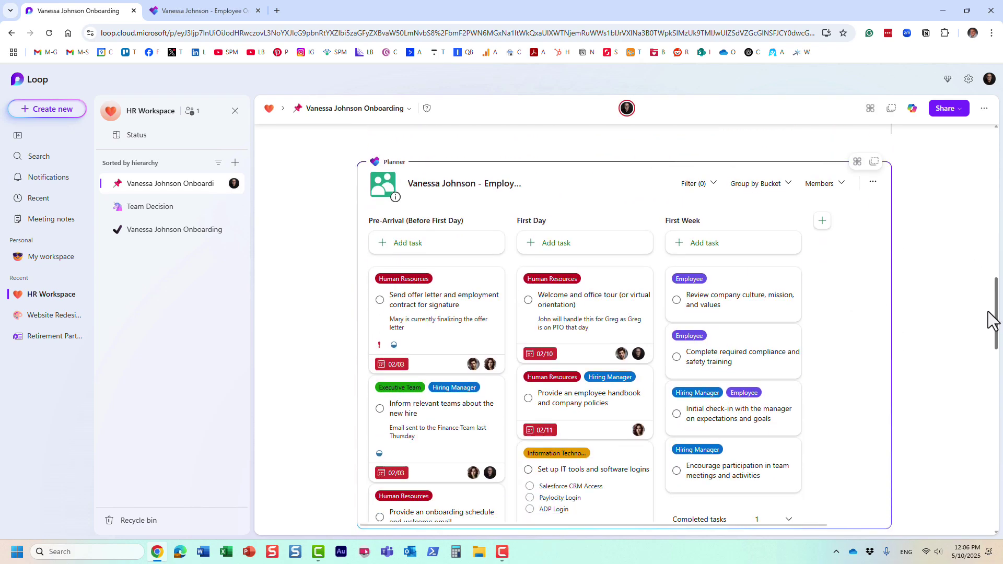